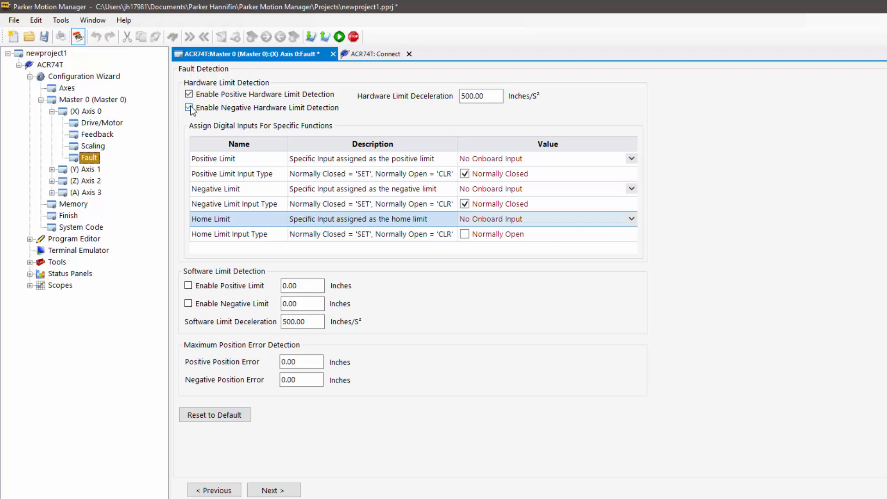
Step: Enable negative hardware limit detection for X axis 0 and select the hardware limit deceleration value
{"action": "left_click", "coordinate": [194, 107]}
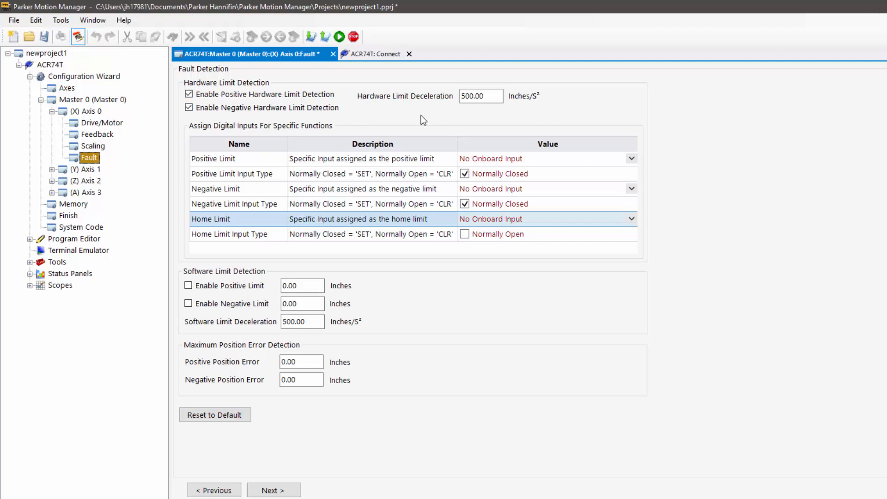
{"action": "left_click", "coordinate": [490, 98]}
{"action": "left_click_drag", "start_coordinate": [491, 98], "coordinate": [451, 107]}
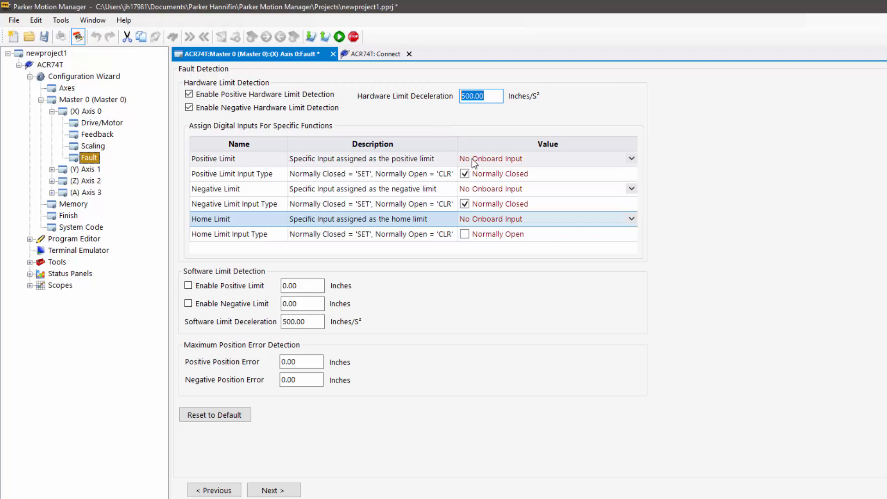
Step: Assign Onboard Input 0 to the positive limit and Onboard Input 1 to the negative limit
{"action": "left_click", "coordinate": [506, 162]}
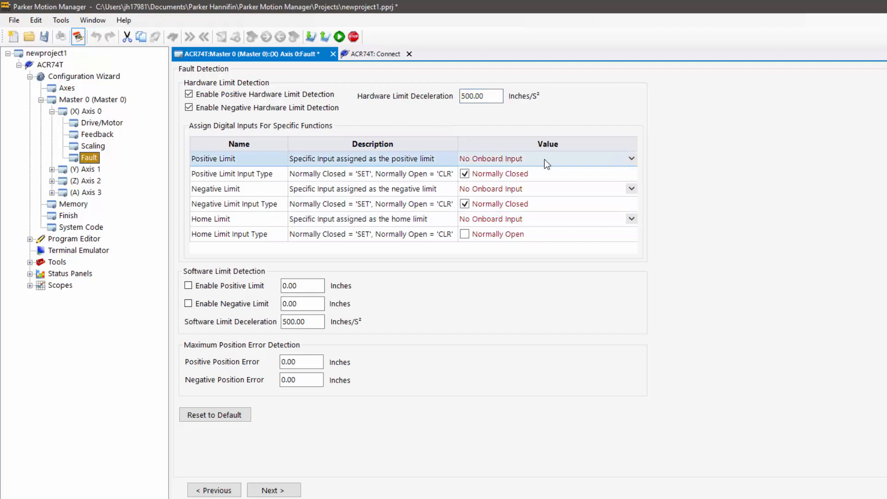
{"action": "left_click", "coordinate": [633, 161]}
{"action": "left_click", "coordinate": [633, 161]}
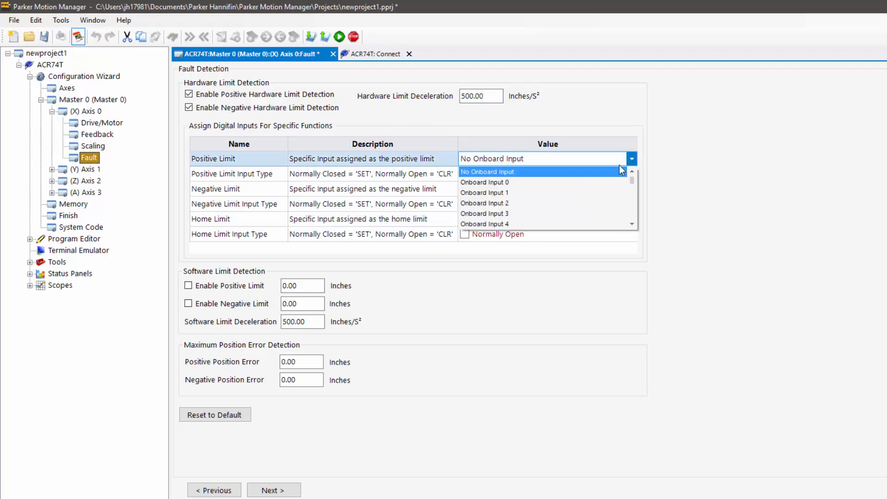
{"action": "left_click", "coordinate": [526, 183]}
{"action": "left_click", "coordinate": [557, 190]}
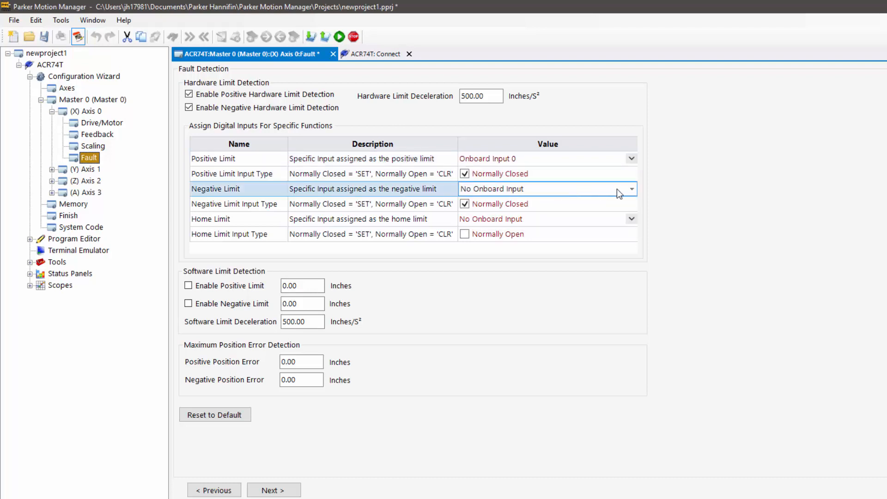
{"action": "left_click", "coordinate": [633, 190]}
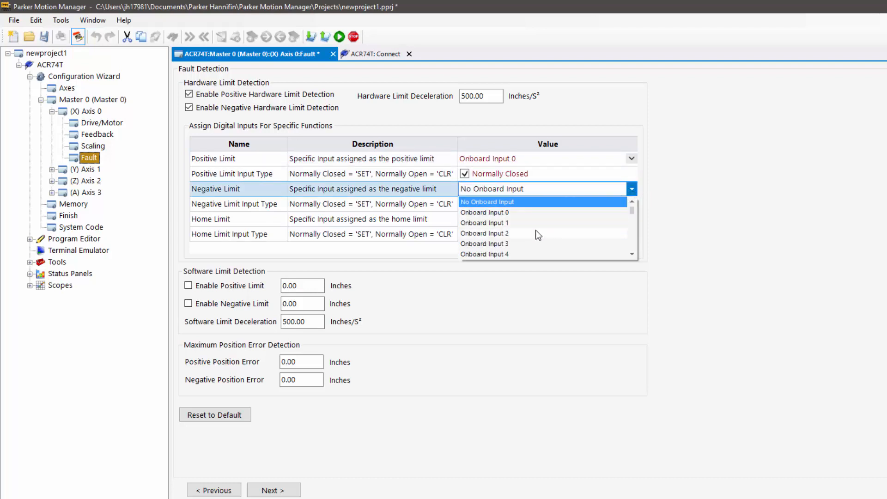
{"action": "left_click", "coordinate": [509, 223]}
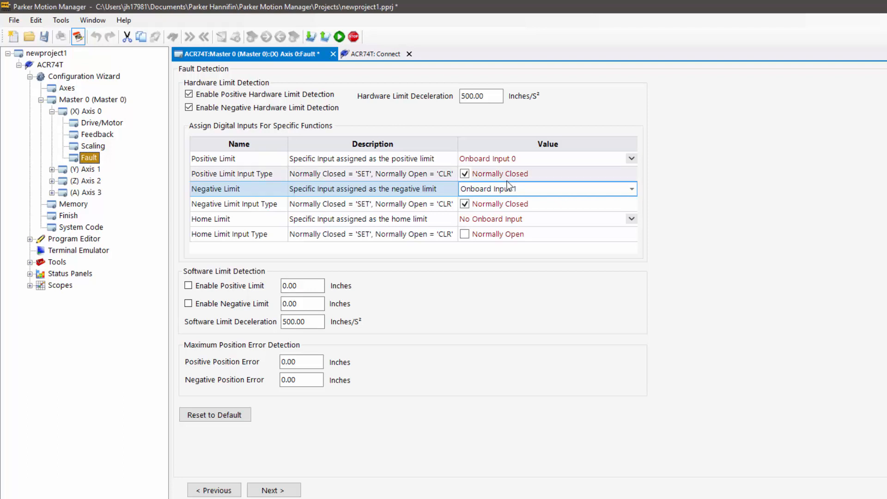
Step: Toggle the positive limit and home limit input types between Normally Closed and Normally Open and back
{"action": "left_click", "coordinate": [465, 174]}
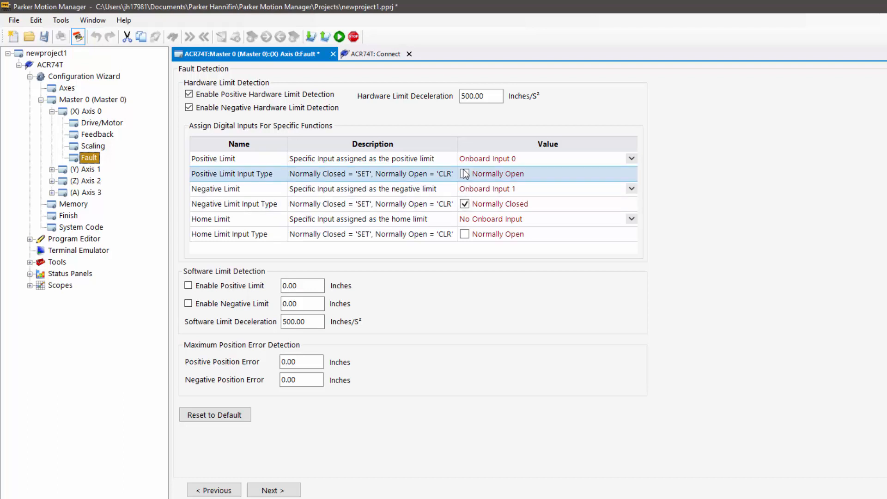
{"action": "left_click", "coordinate": [464, 173]}
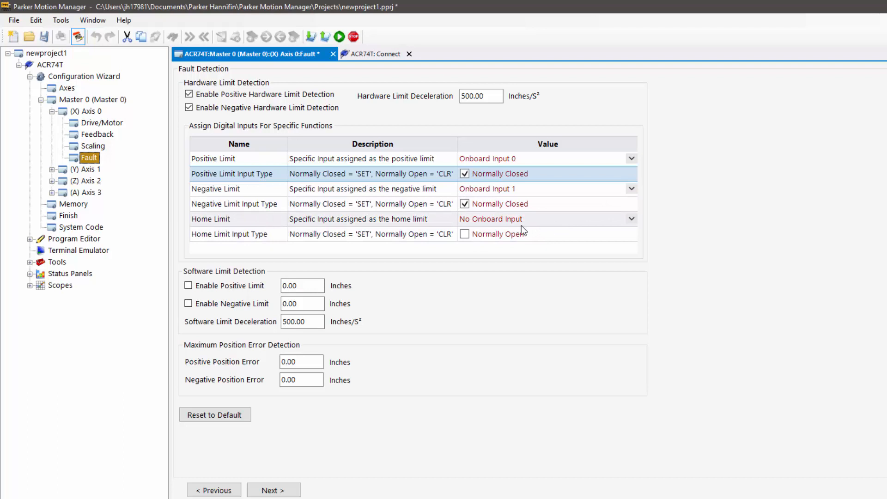
{"action": "left_click", "coordinate": [466, 236]}
{"action": "left_click", "coordinate": [467, 236]}
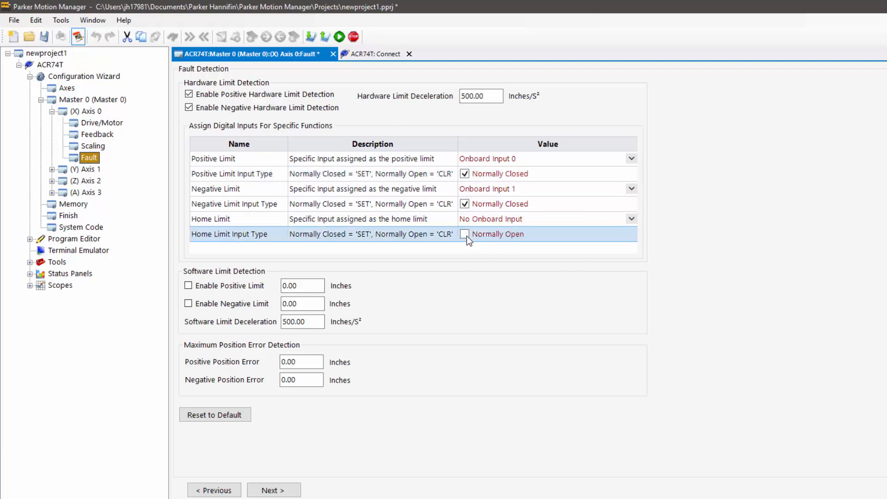
Step: Assign Onboard Input 2 to the home limit of X axis 0
{"action": "left_click", "coordinate": [631, 220]}
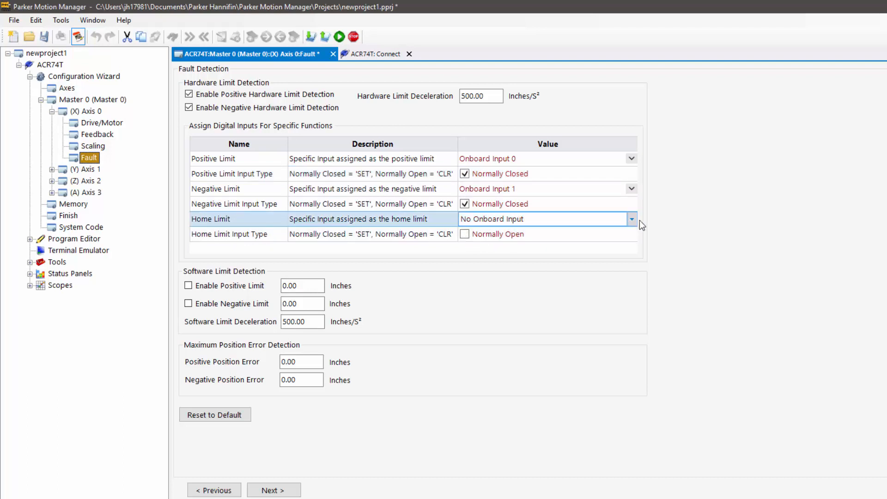
{"action": "left_click", "coordinate": [633, 220]}
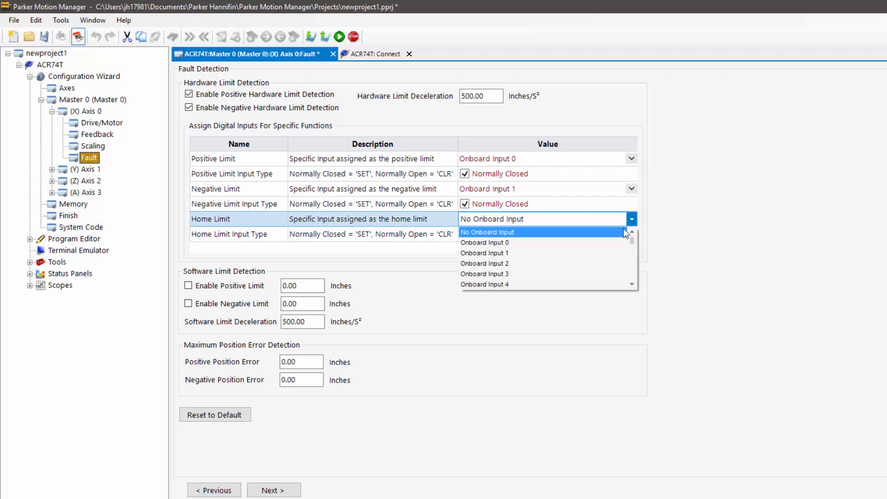
{"action": "left_click", "coordinate": [506, 265]}
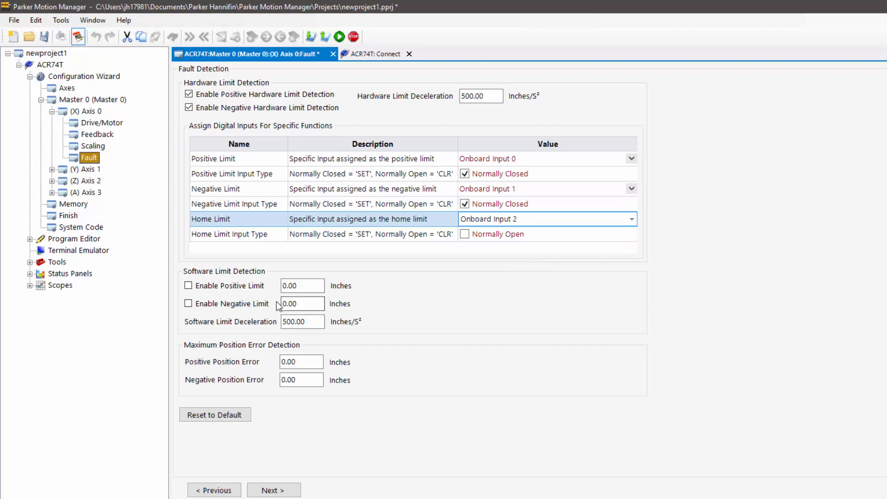
Step: Enable the positive and negative software limits and set them to 20 and -20 inches
{"action": "left_click", "coordinate": [230, 290]}
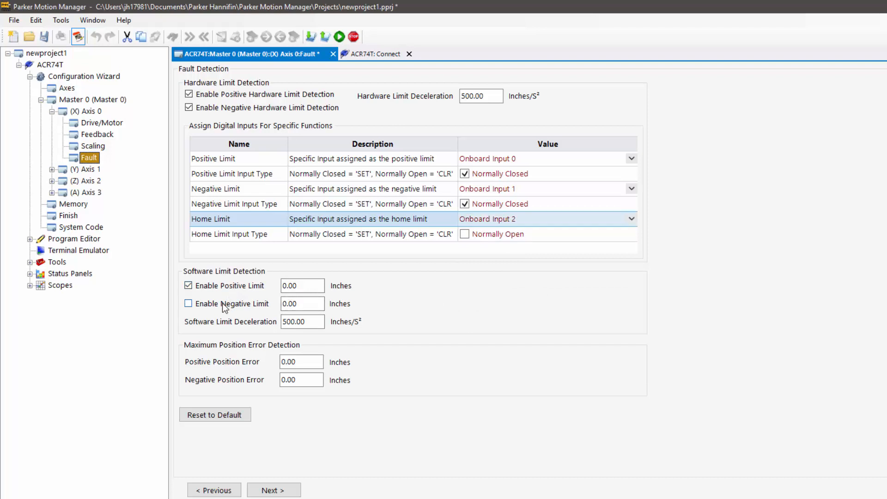
{"action": "left_click", "coordinate": [230, 304]}
{"action": "left_click", "coordinate": [289, 287]}
{"action": "double_click", "coordinate": [289, 288]}
{"action": "type", "text": "20"}
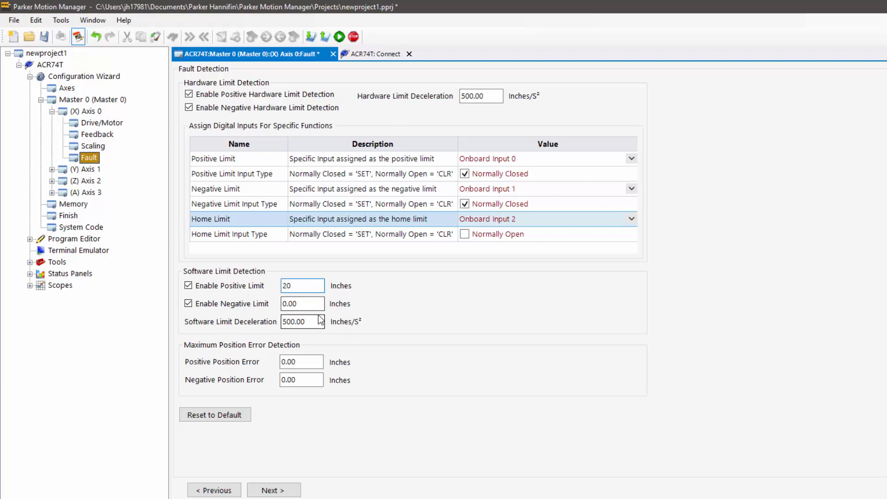
{"action": "key", "text": "Tab"}
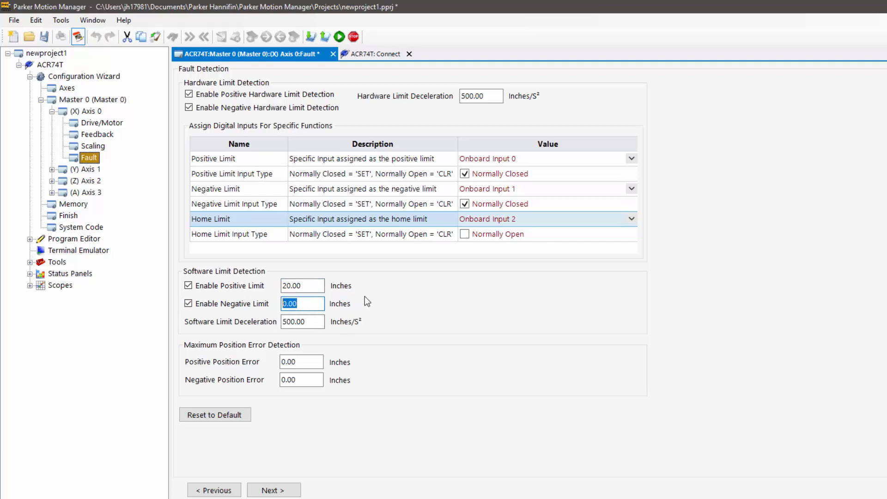
{"action": "type", "text": "-20"}
{"action": "left_click", "coordinate": [303, 285]}
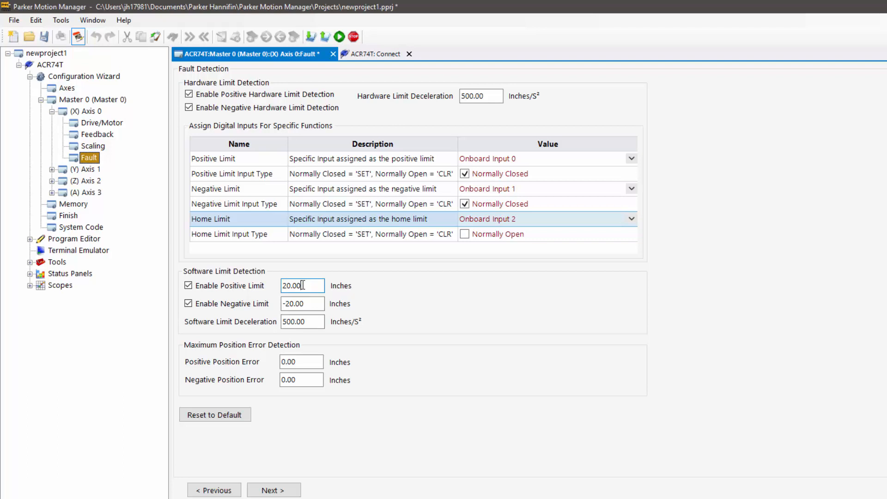
{"action": "left_click_drag", "start_coordinate": [312, 321], "coordinate": [283, 322]}
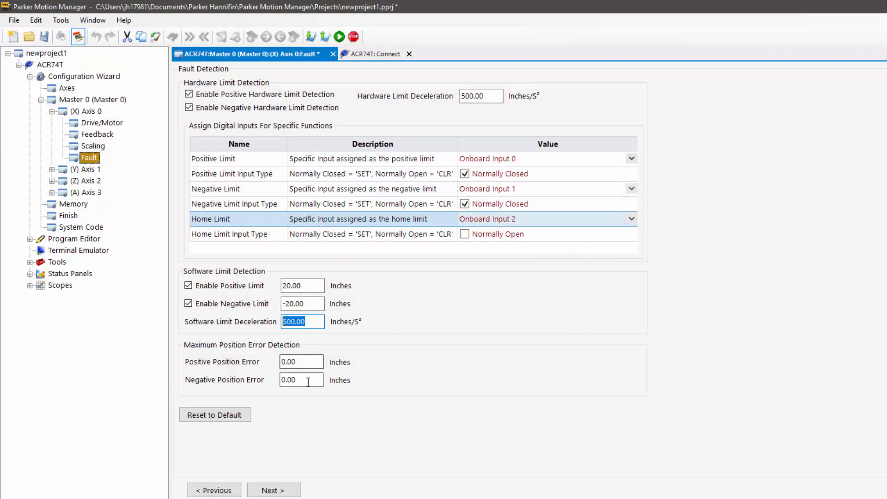
{"action": "left_click_drag", "start_coordinate": [313, 361], "coordinate": [228, 353]}
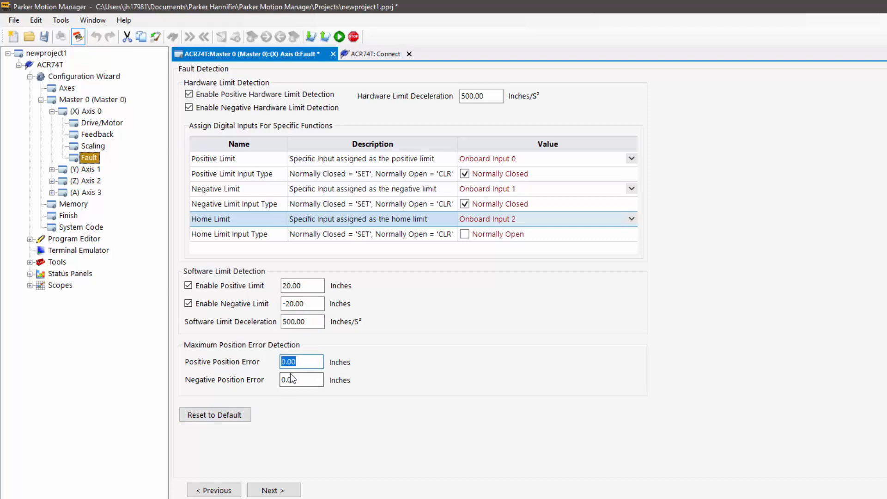
{"action": "type", "text": "1"}
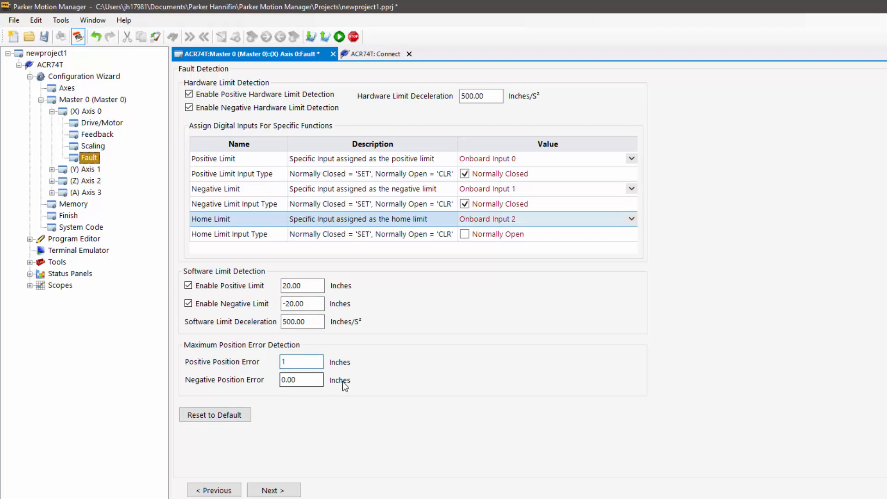
{"action": "left_click", "coordinate": [310, 380]}
Step: Set the maximum position error detection to 0.10 inches positive and -0.10 inches negative
{"action": "left_click_drag", "start_coordinate": [311, 380], "coordinate": [263, 359]}
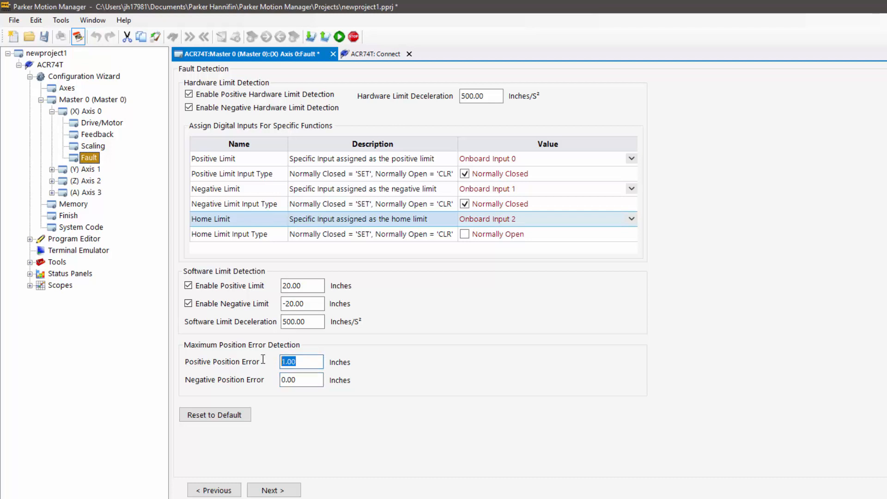
{"action": "type", "text": "0.1"}
{"action": "key", "text": "Tab"}
{"action": "type", "text": "-"}
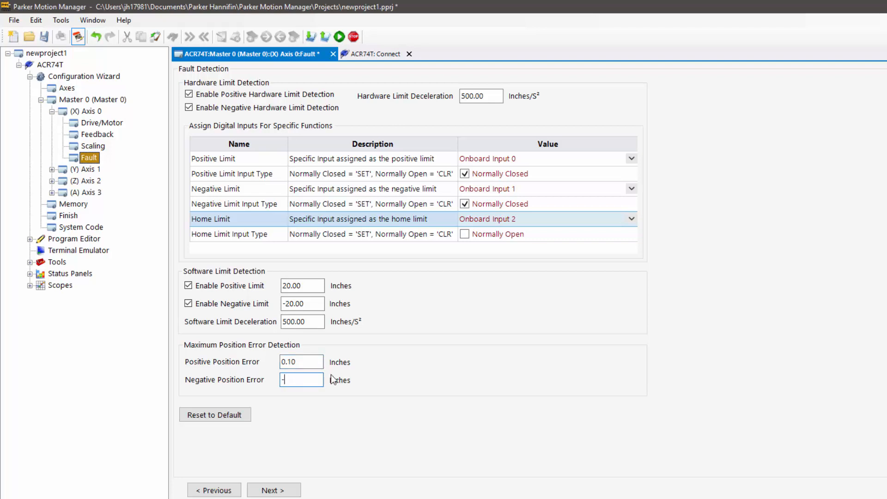
{"action": "type", "text": "0.1"}
{"action": "type", "text": "0"}
{"action": "left_click", "coordinate": [317, 361]}
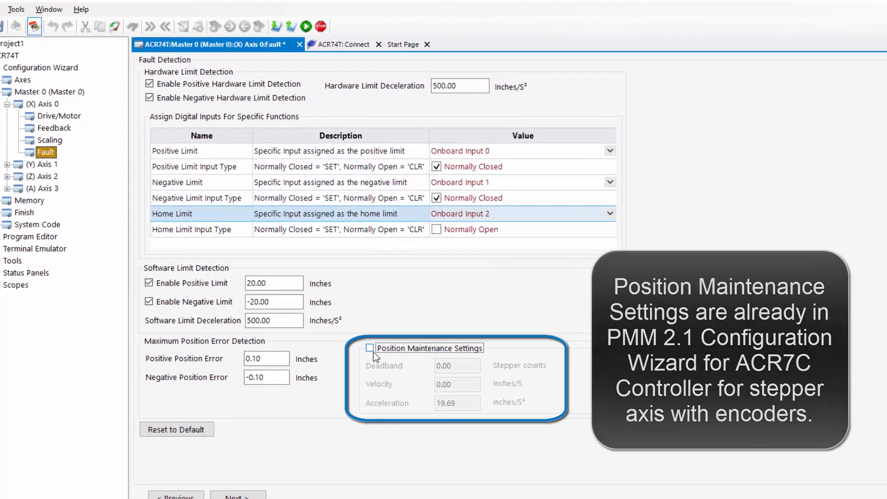
Step: Enable the position maintenance settings with a deadband of 10 stepper counts and a velocity of 1 inch/s
{"action": "left_click", "coordinate": [370, 348]}
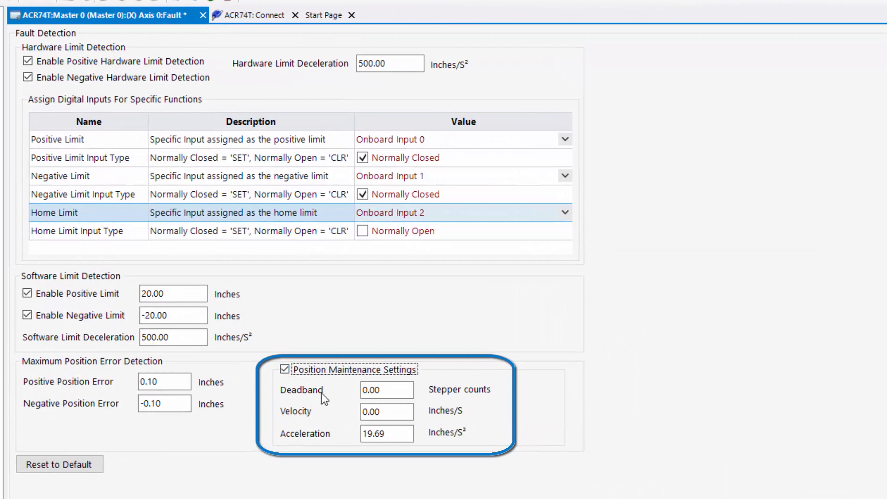
{"action": "double_click", "coordinate": [379, 391]}
{"action": "type", "text": "10"}
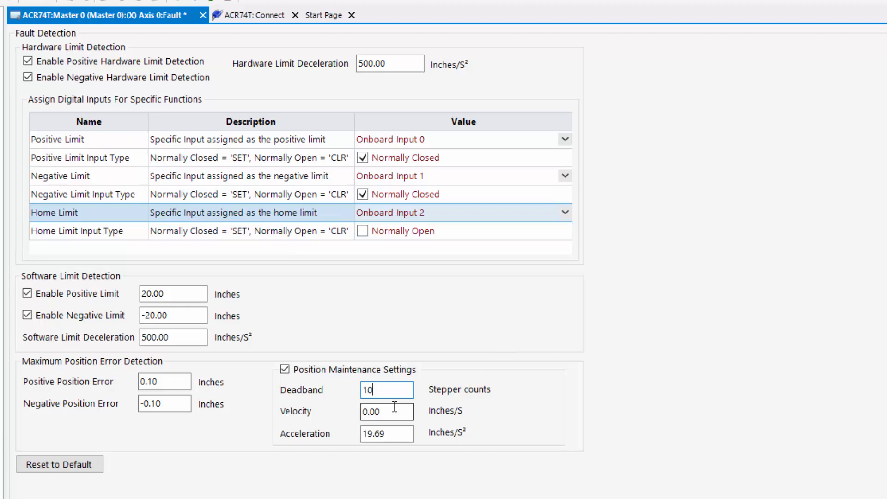
{"action": "left_click_drag", "start_coordinate": [394, 412], "coordinate": [349, 413]}
{"action": "type", "text": "1"}
{"action": "left_click", "coordinate": [394, 391]}
{"action": "left_click_drag", "start_coordinate": [392, 412], "coordinate": [345, 412]}
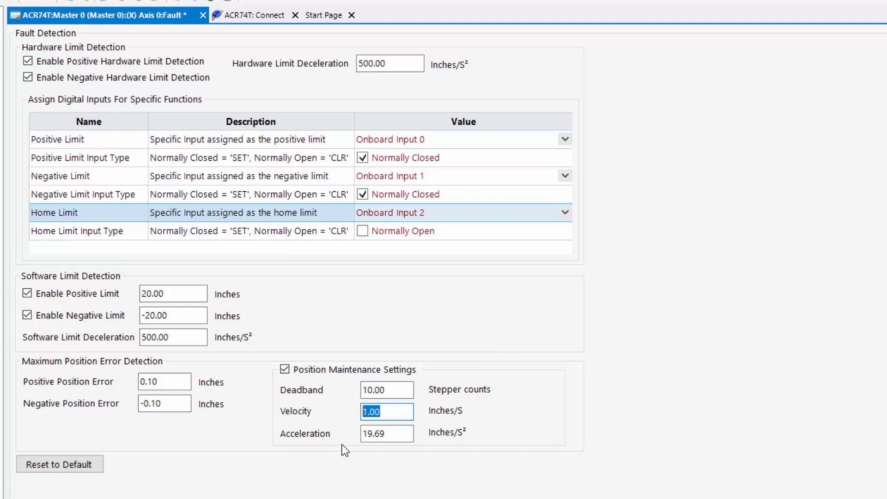
{"action": "left_click", "coordinate": [390, 391]}
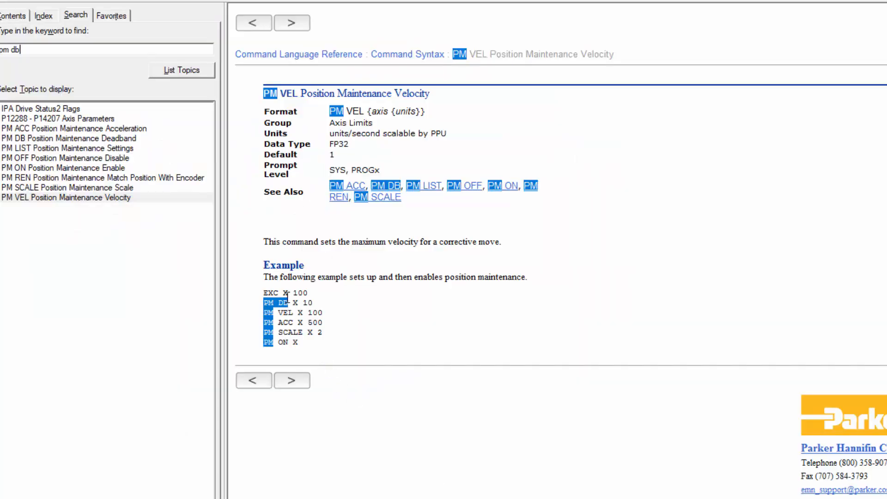
Step: In the command reference help, highlight the example commands from PM DB to PM ON in the PM VEL topic
{"action": "left_click", "coordinate": [254, 23]}
{"action": "left_click", "coordinate": [286, 23]}
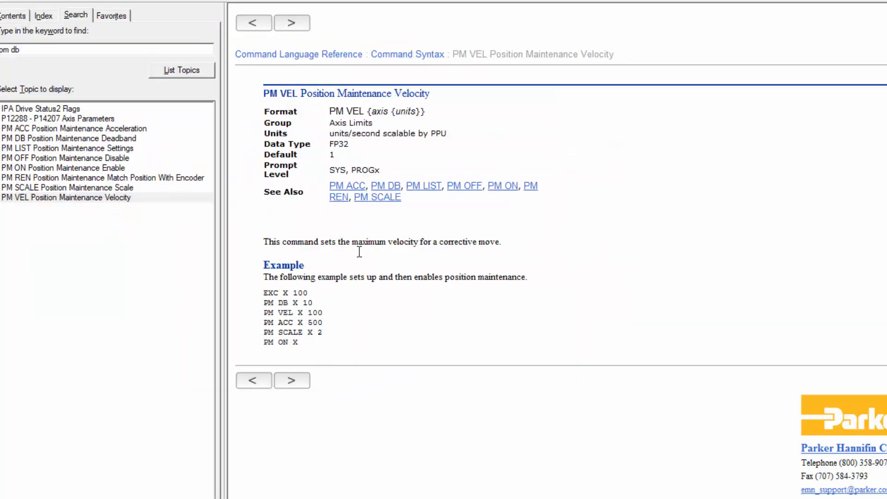
{"action": "left_click_drag", "start_coordinate": [262, 302], "coordinate": [302, 342]}
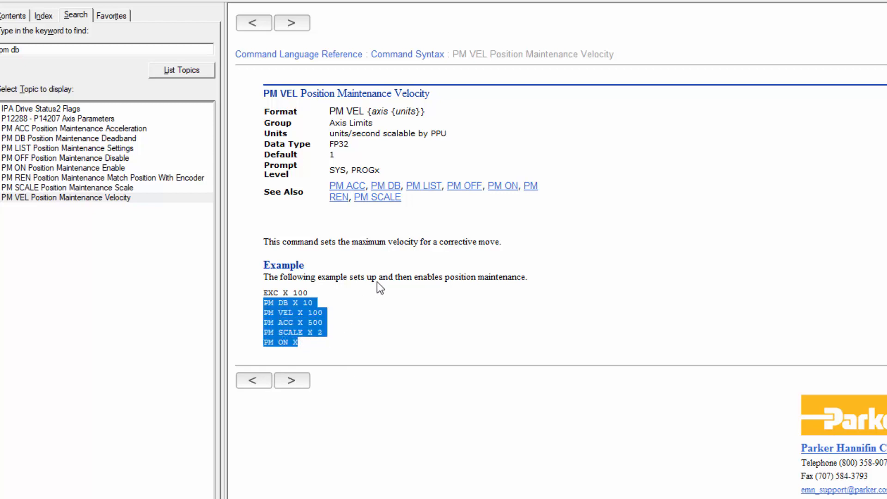